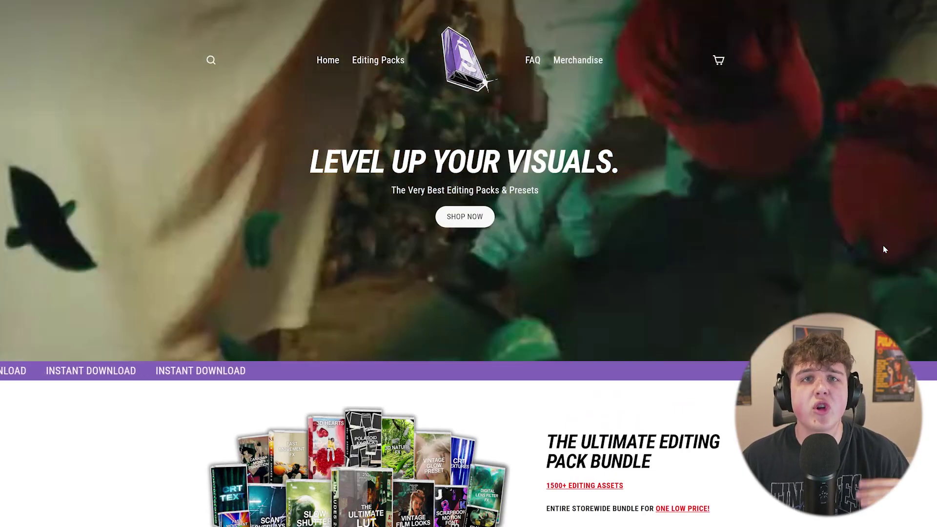
Step: Browse the store's editing packs, open the 3D NATURE FX product page and view one of its preview videos
scroll(884, 247, down, 3)
scroll(886, 248, down, 3)
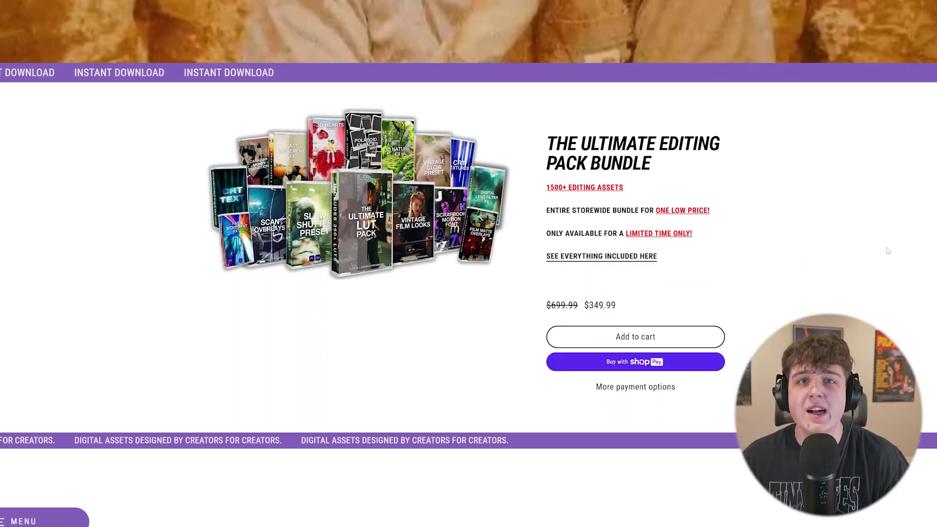
scroll(889, 250, down, 6)
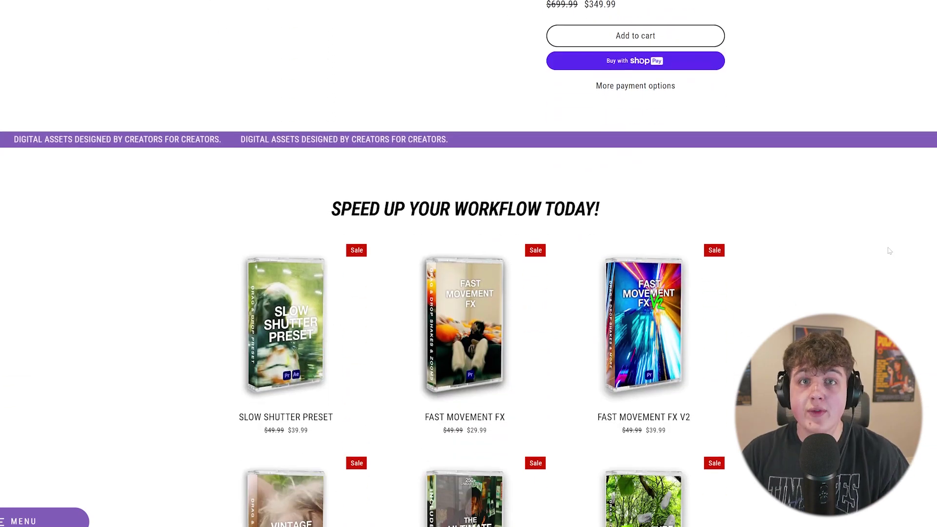
scroll(889, 250, down, 3)
click(710, 173)
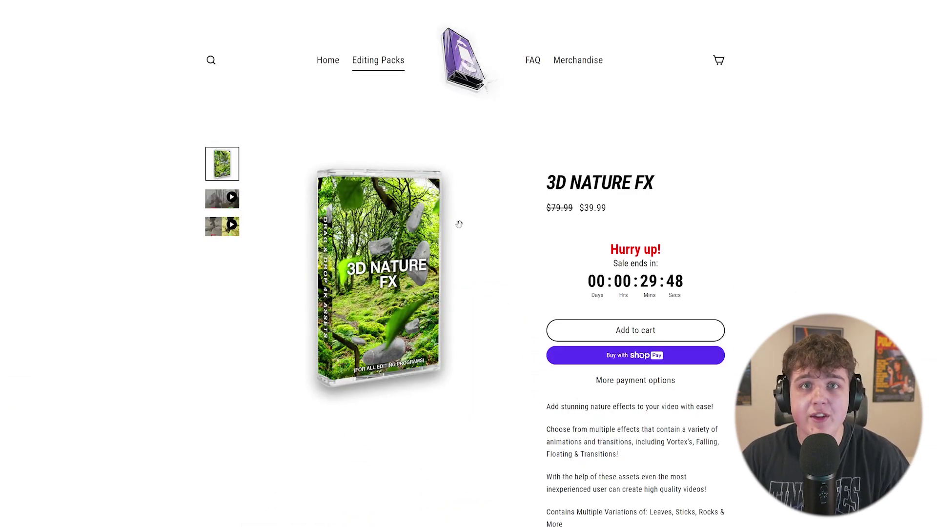
click(212, 204)
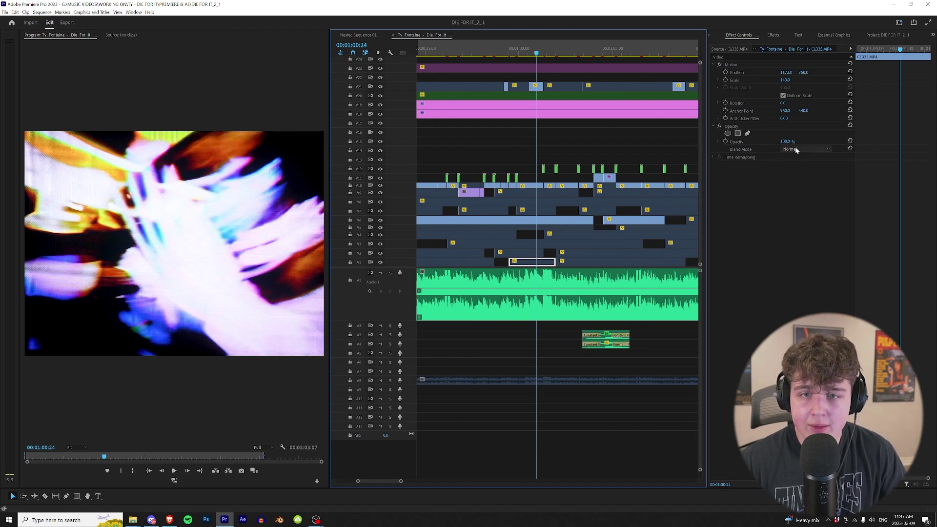
Step: In Premiere Pro, try the Multiply, Linear Burn and Color Dodge blend modes on the glitch overlay clip at the playhead and restore Normal
click(536, 87)
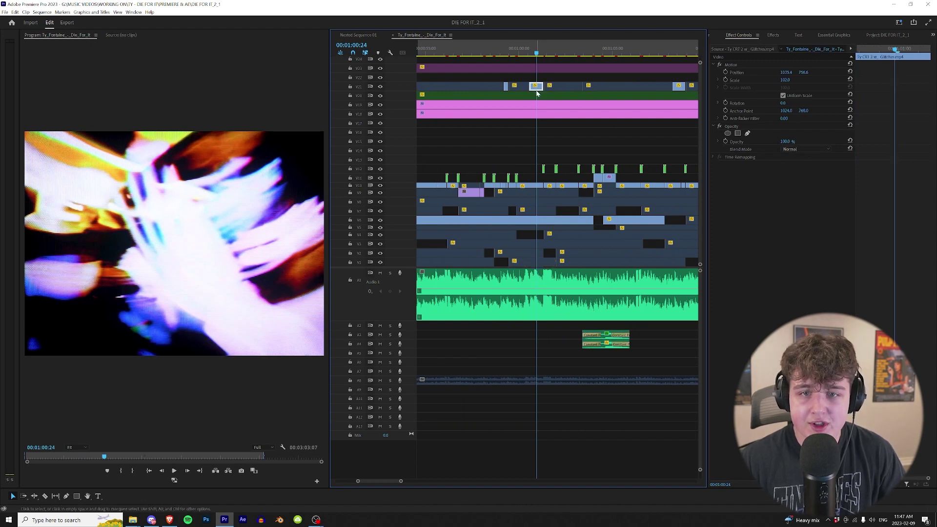
click(801, 149)
click(804, 182)
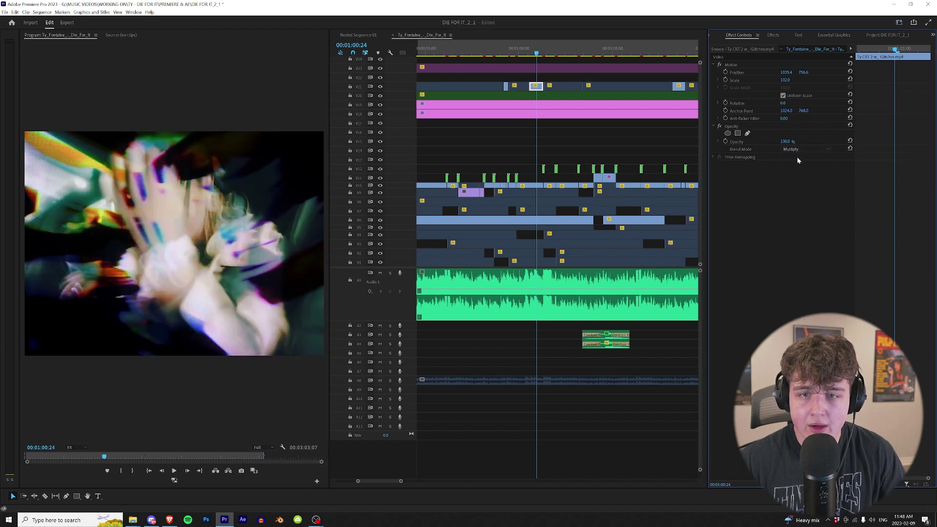
click(794, 150)
click(799, 198)
click(795, 150)
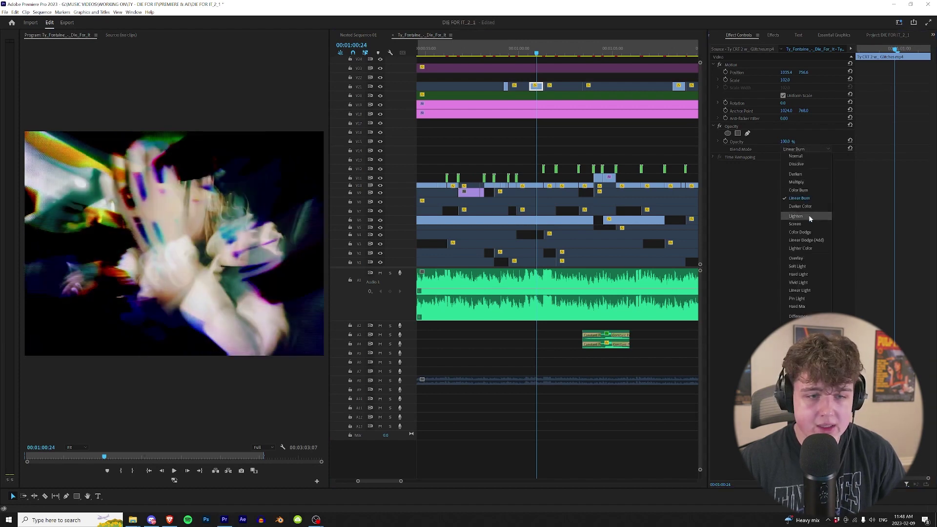
click(800, 232)
click(806, 150)
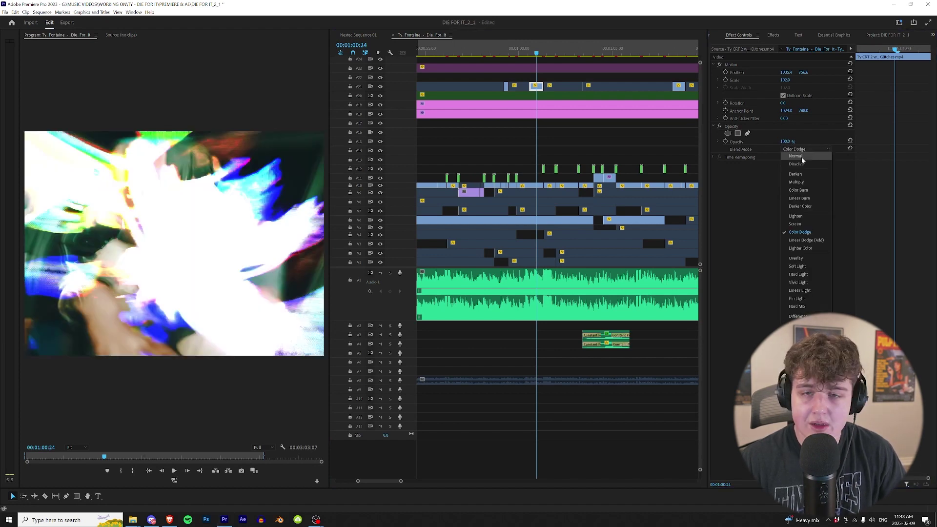
click(802, 156)
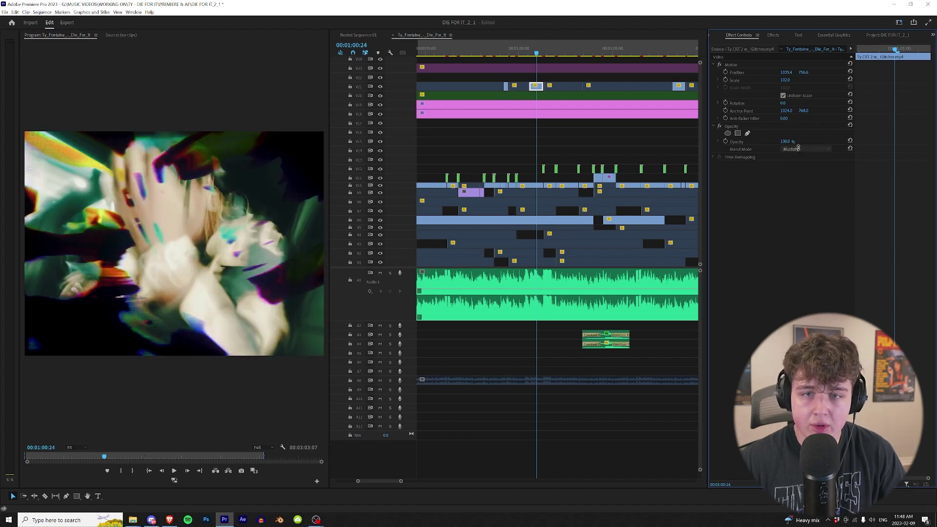
Step: Compare the Soft Light, Screen and Linear Dodge (Add) blend modes on the glitch overlay clip and return it to Normal
click(799, 148)
click(798, 266)
click(815, 149)
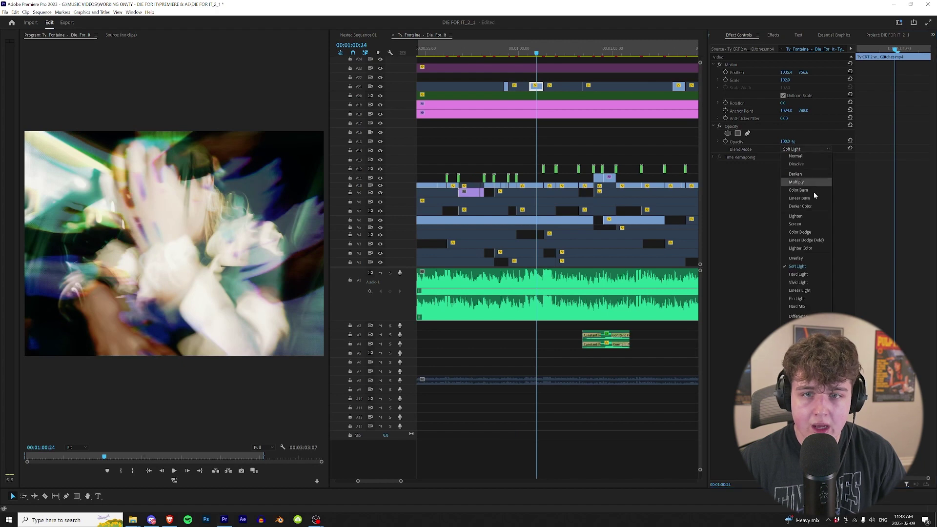
key(Escape)
scroll(801, 148, down, 2)
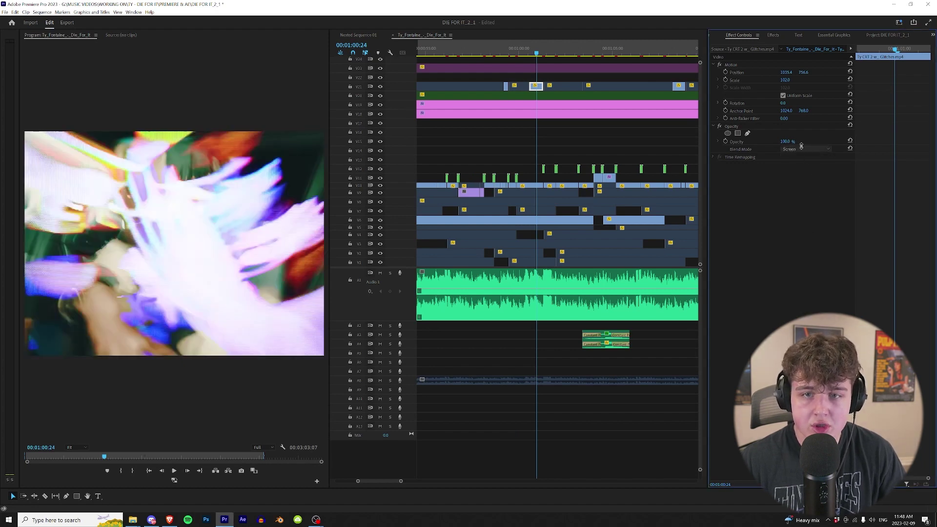
scroll(802, 149, down, 1)
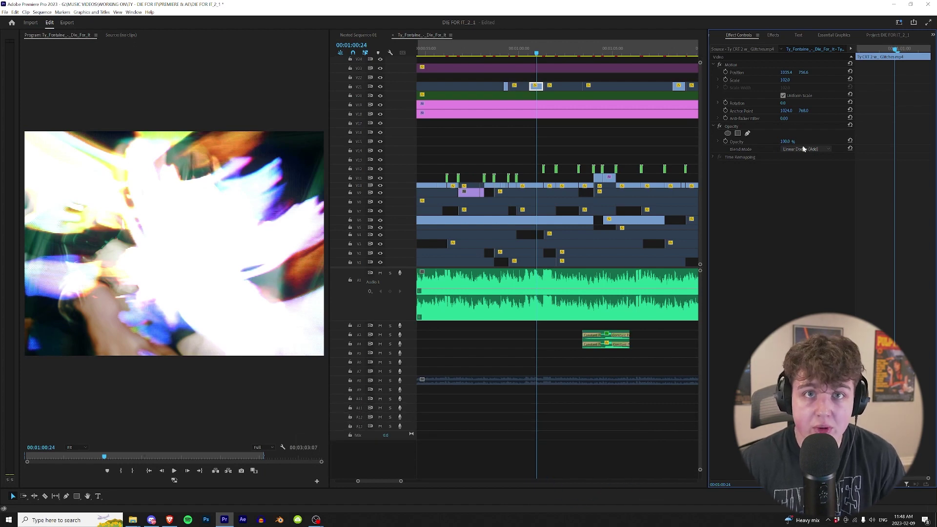
scroll(804, 148, up, 10)
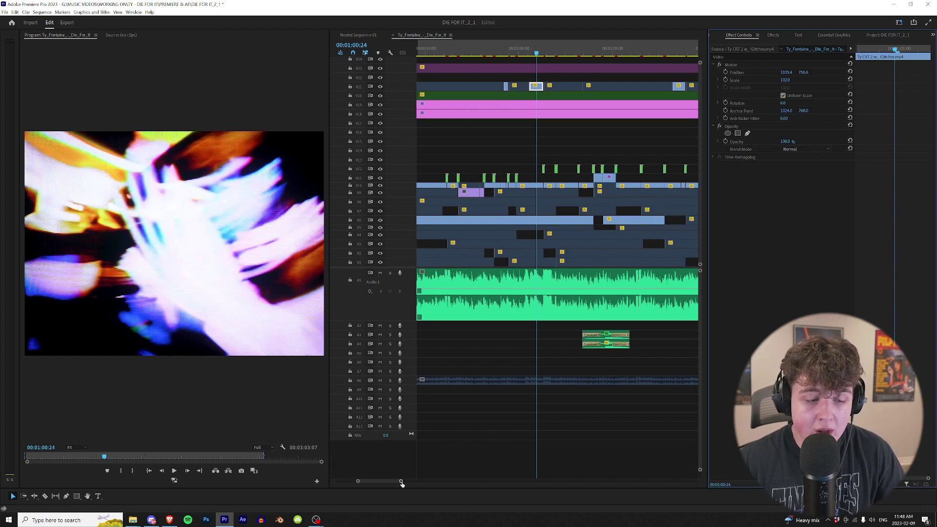
Step: Examine how the clips, overlays and audio are layered across the music video's whole timeline
drag(402, 482, 399, 482)
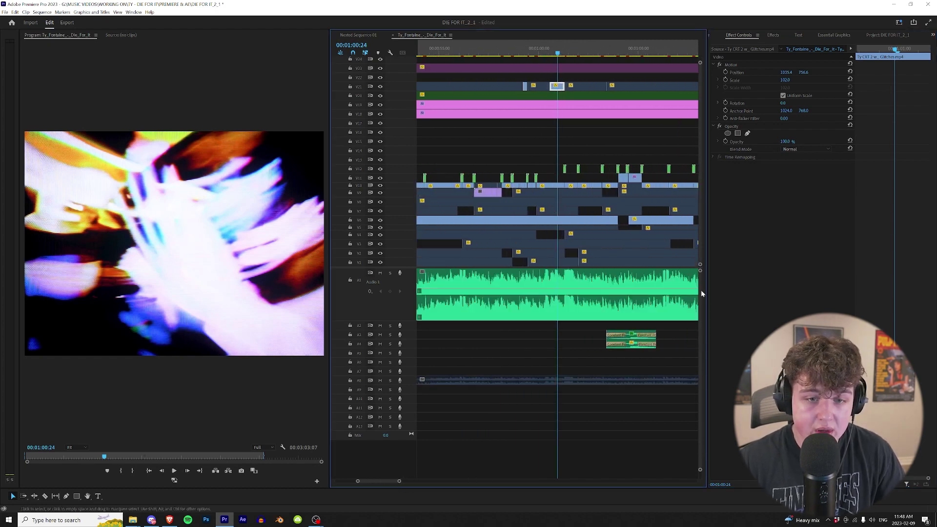
mouse_move(701, 266)
mouse_down()
mouse_move(700, 226)
mouse_move(697, 327)
mouse_move(699, 237)
mouse_move(699, 259)
mouse_up()
scroll(582, 229, up, 2)
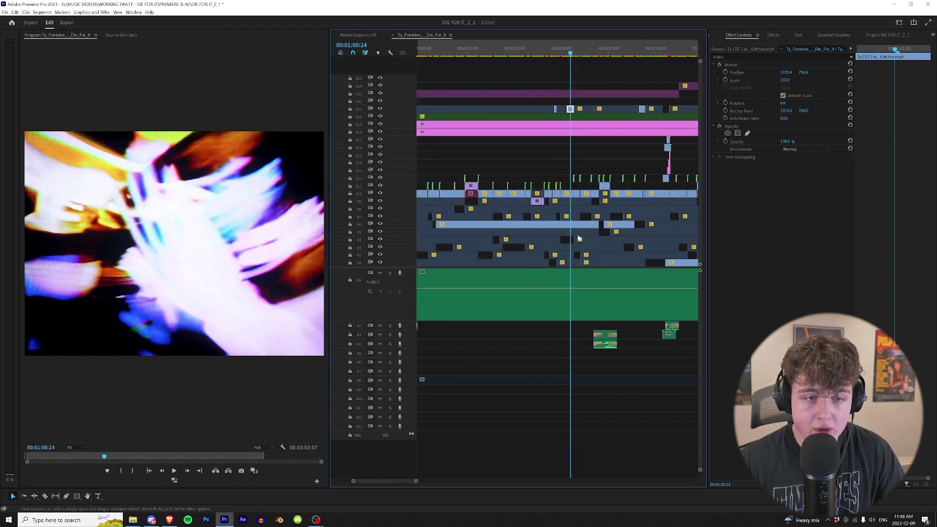
scroll(571, 239, up, 6)
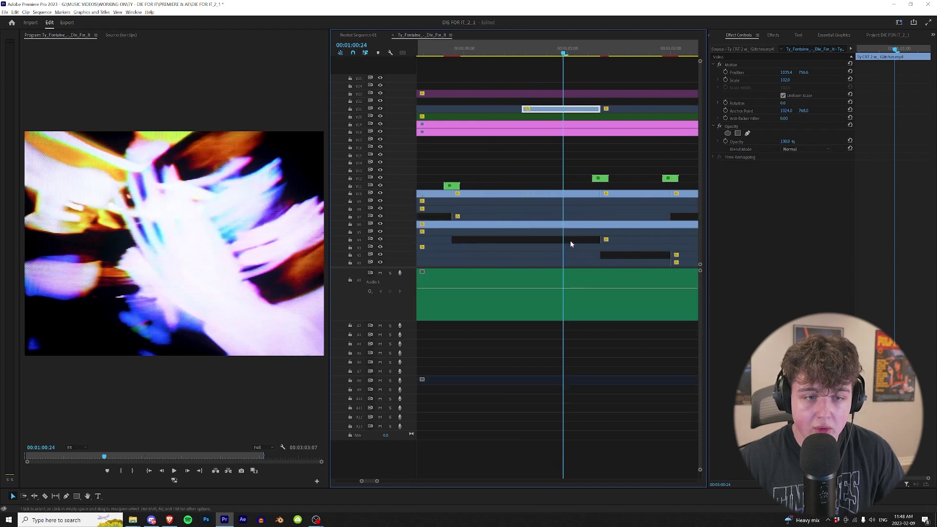
scroll(570, 240, down, 8)
scroll(586, 225, up, 4)
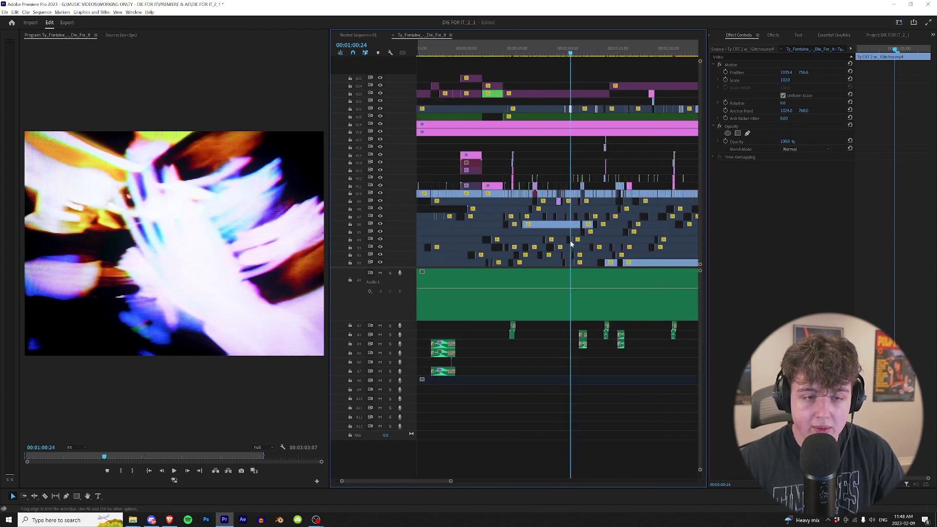
scroll(607, 207, up, 3)
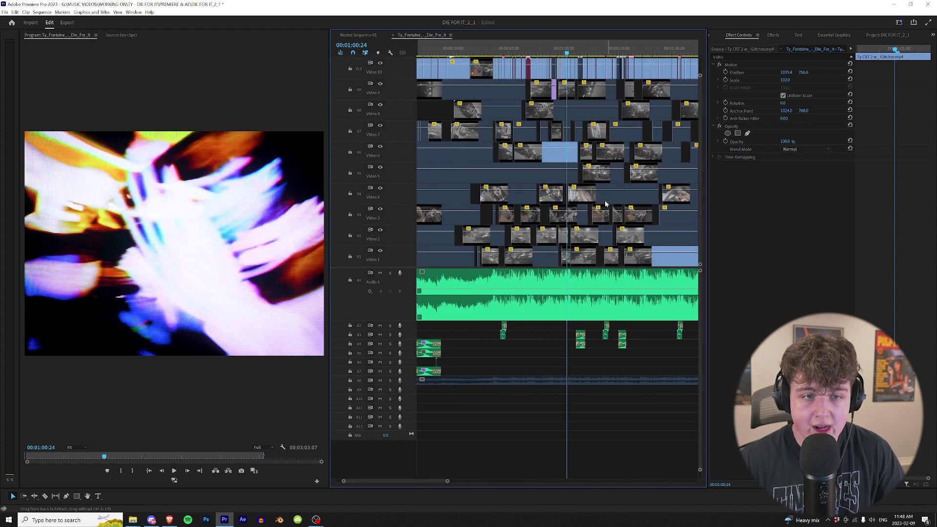
scroll(605, 203, up, 6)
scroll(605, 203, down, 7)
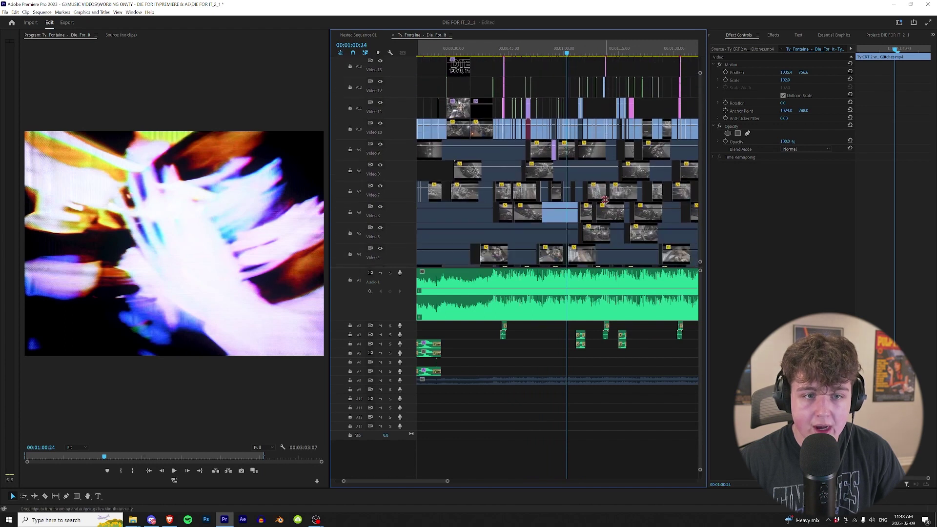
scroll(605, 203, down, 2)
scroll(606, 203, right, 6)
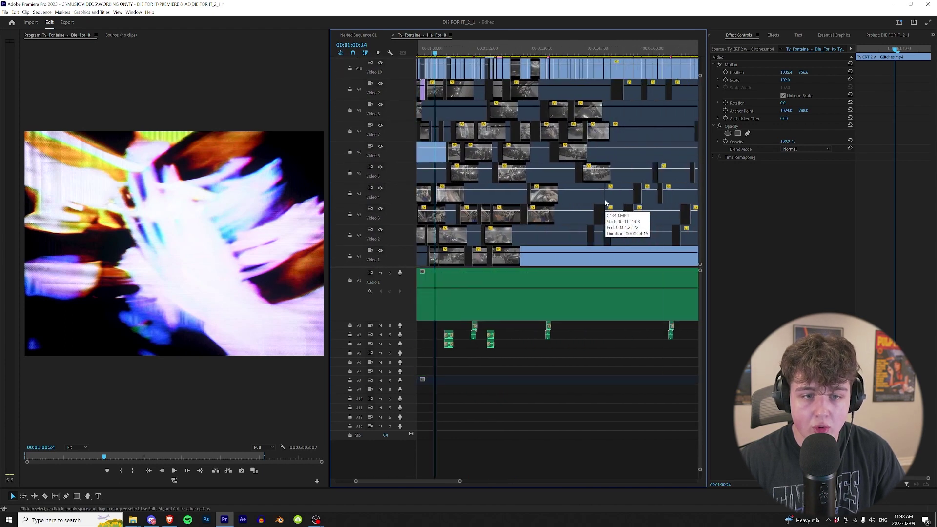
scroll(605, 202, left, 6)
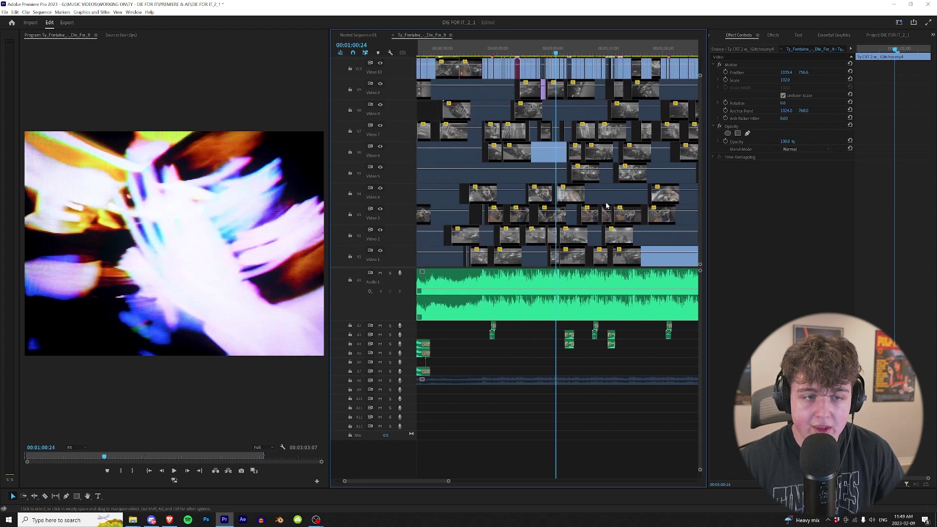
scroll(609, 205, left, 1)
key(backslash)
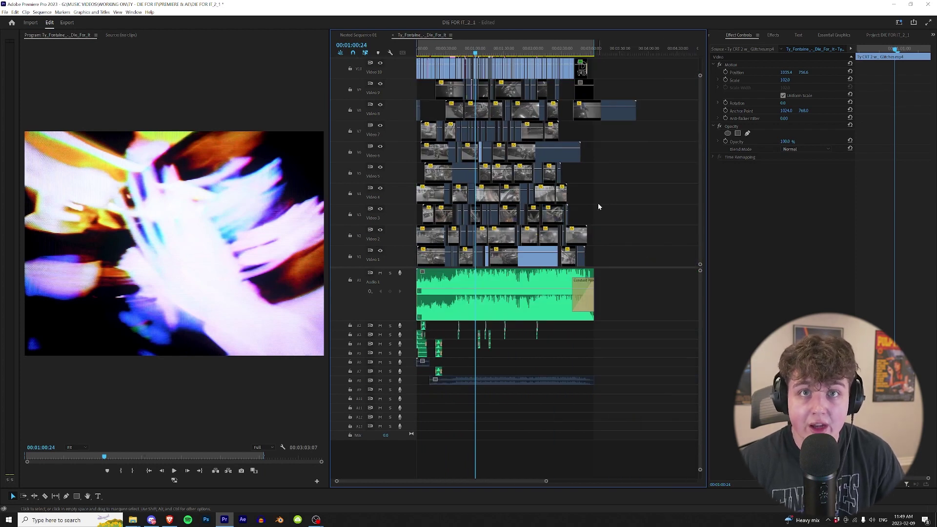
key(ctrl+minus)
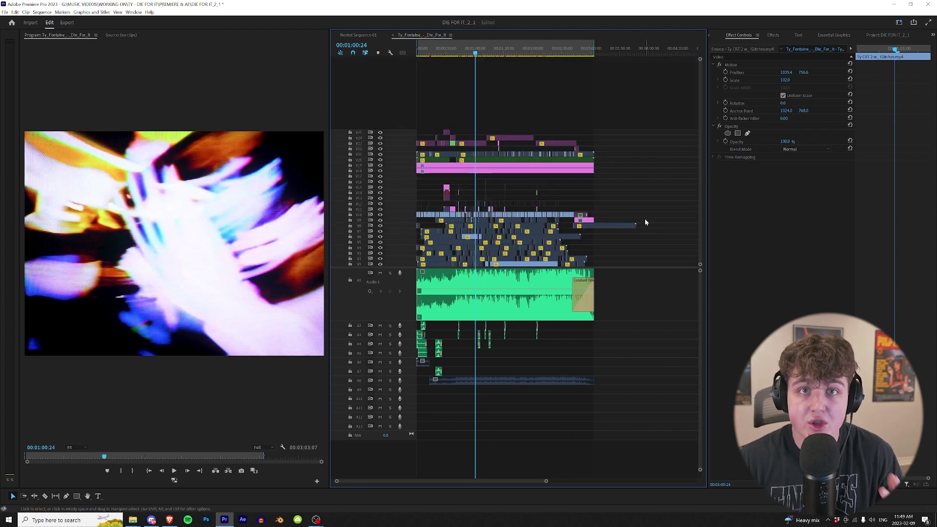
Step: Disable the two long Lumetri Color adjustment layers above the footage to show the ungraded image
click(527, 166)
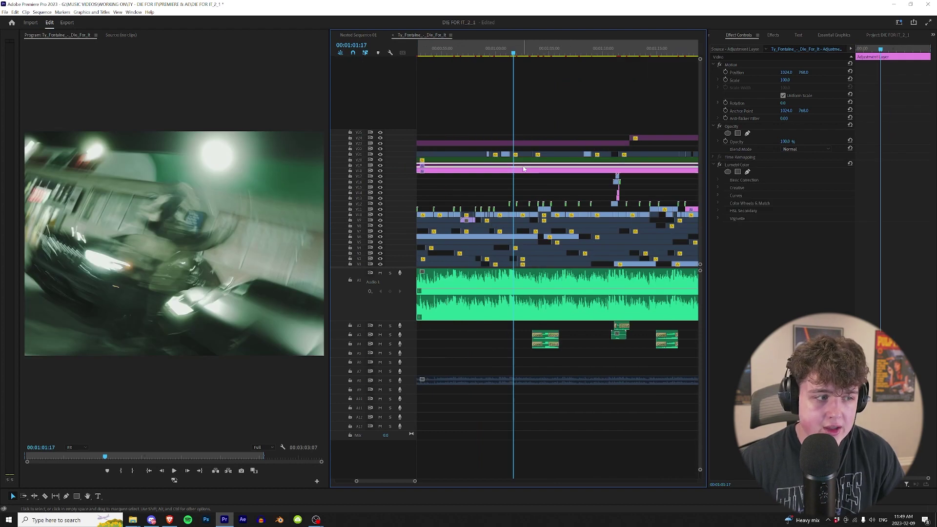
key(shift+e)
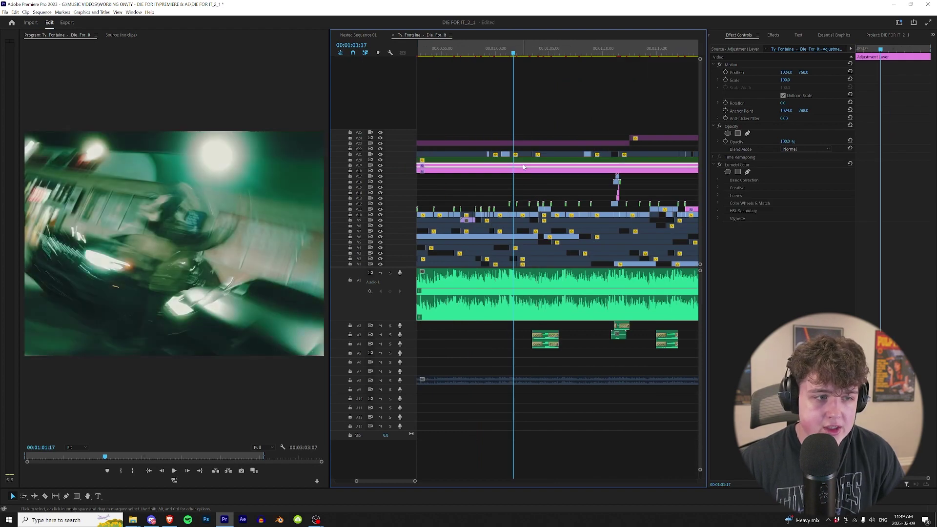
key(shift+e)
click(522, 171)
key(shift+e)
scroll(522, 173, up, 3)
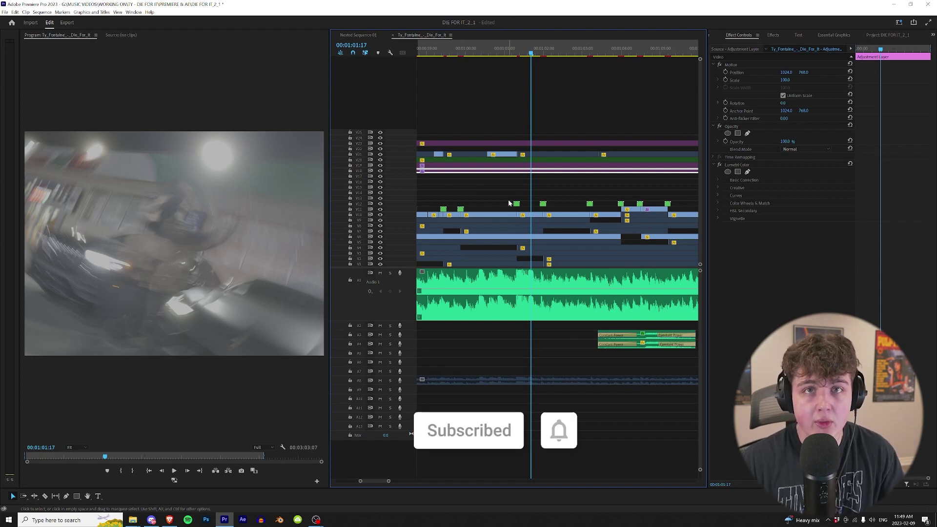
Step: Select the motorcycle clip at the playhead and display the source view and Lumetri Color controls
click(536, 216)
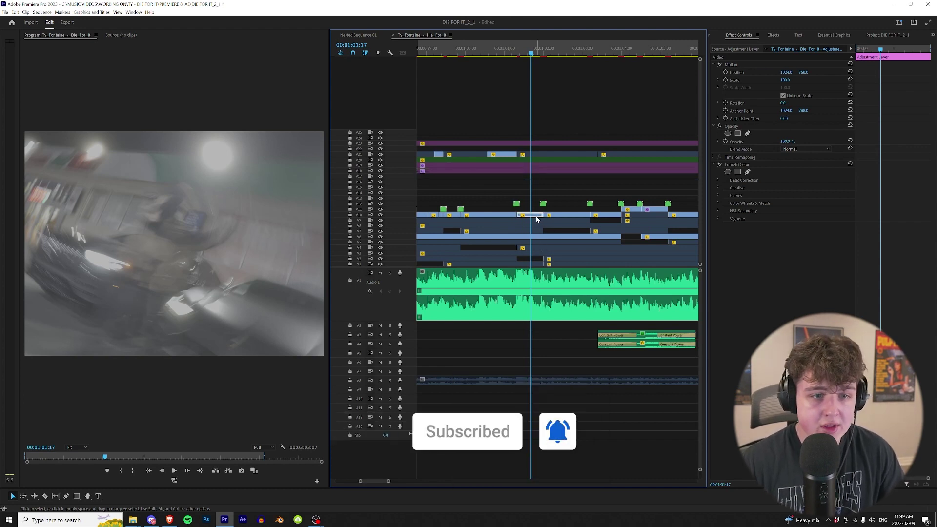
click(123, 34)
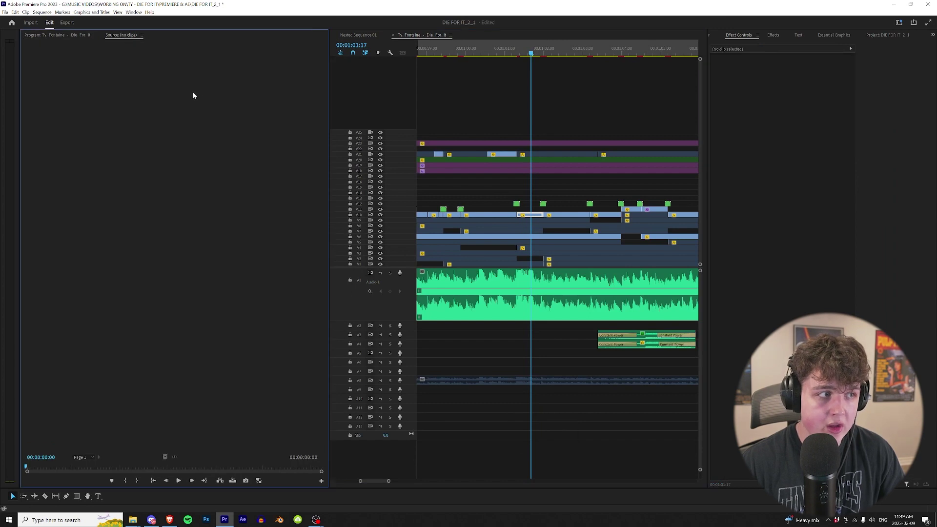
click(933, 34)
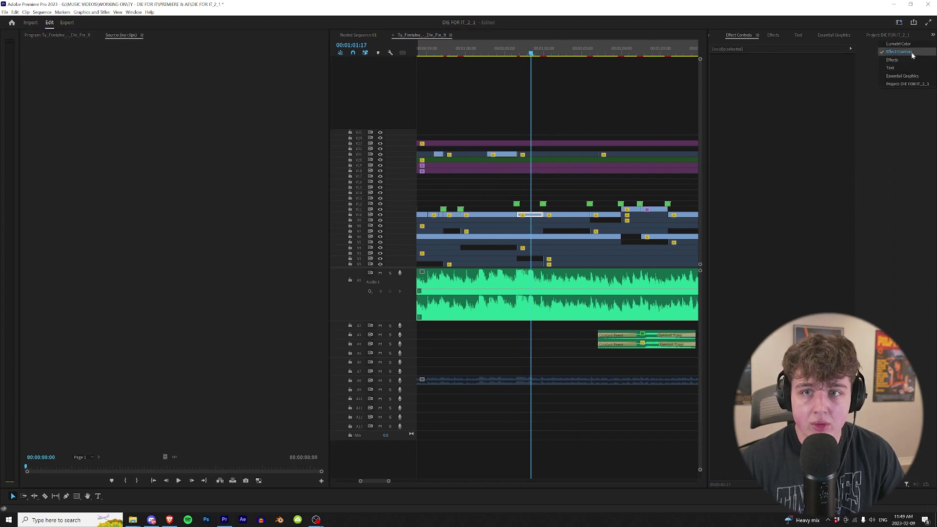
click(898, 43)
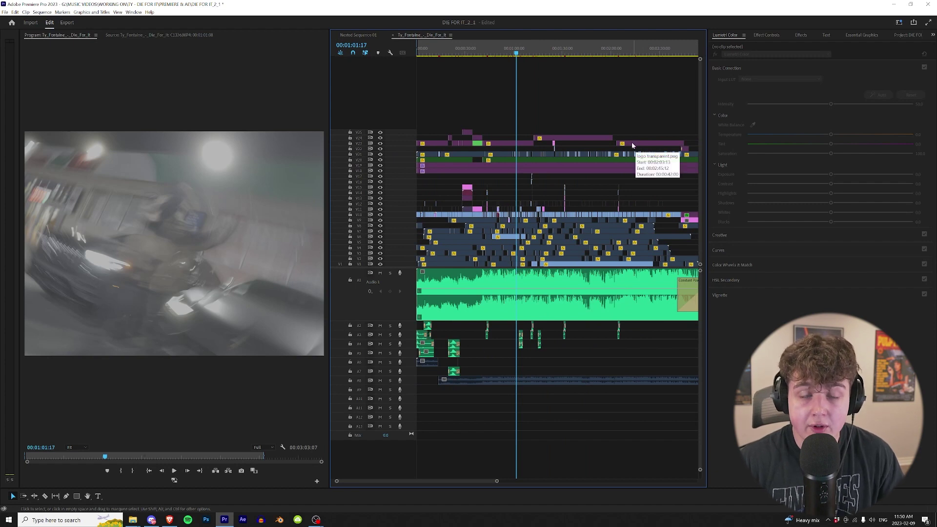
Step: Duplicate the song's audio clip on its own track into the empty area past the end of the edit
key(minus)
scroll(463, 243, up, 3)
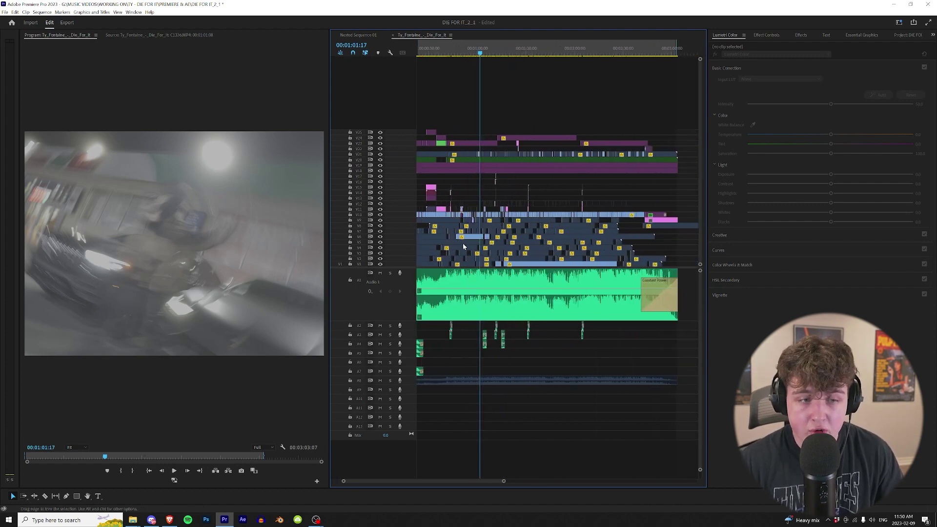
scroll(468, 243, down, 2)
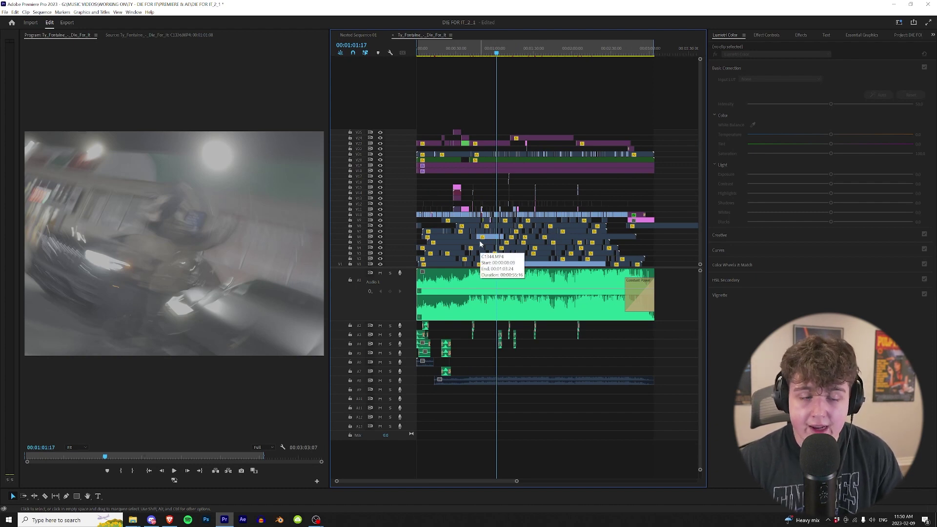
scroll(523, 273, up, 4)
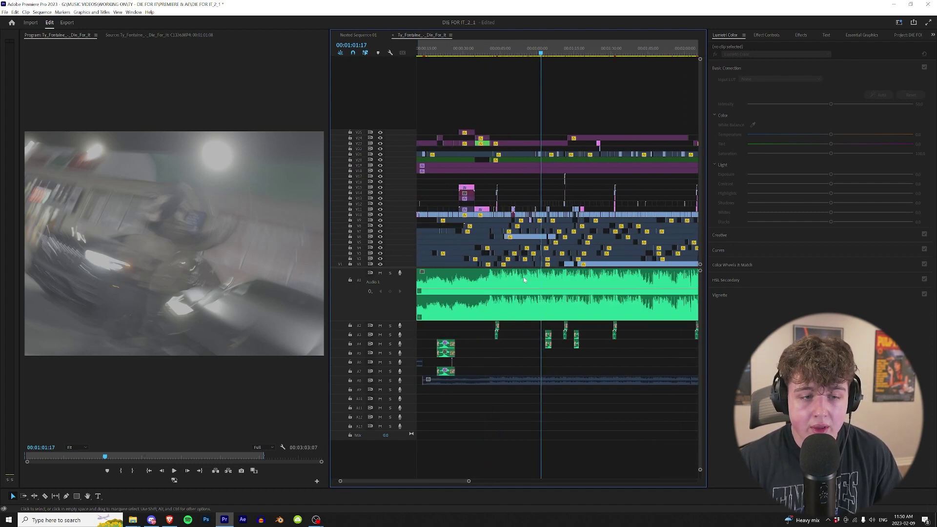
scroll(587, 281, down, 7)
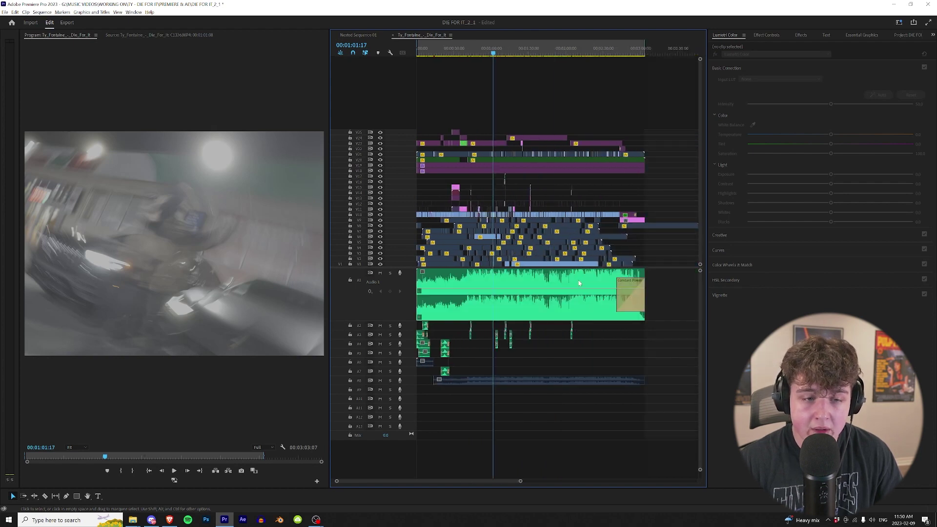
drag(481, 287, 646, 288)
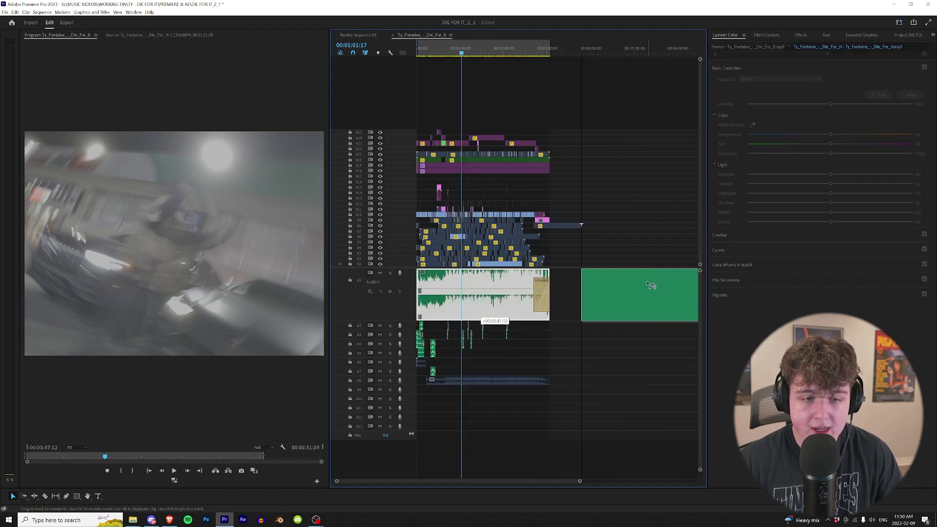
Step: Open the PERF bin in the project and place the performance clip filmed at the open car door above the duplicated song
click(932, 35)
click(907, 84)
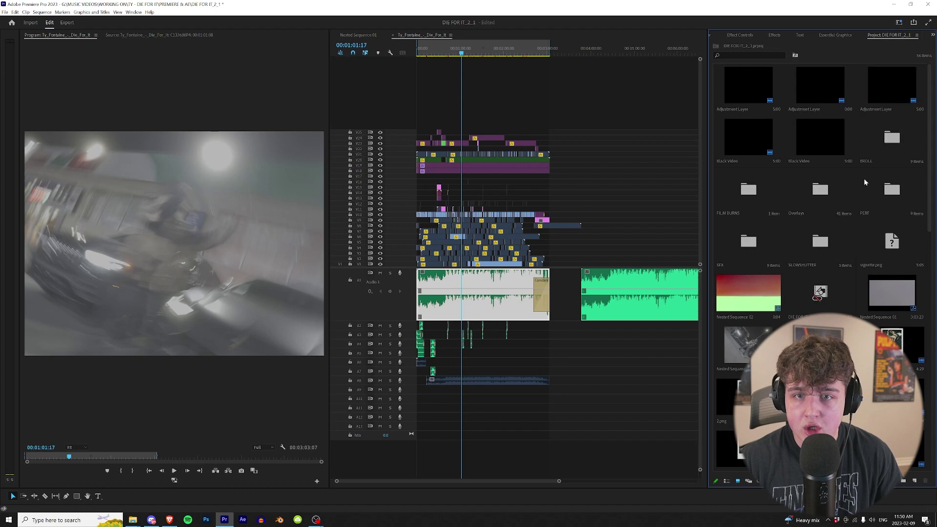
double_click(892, 190)
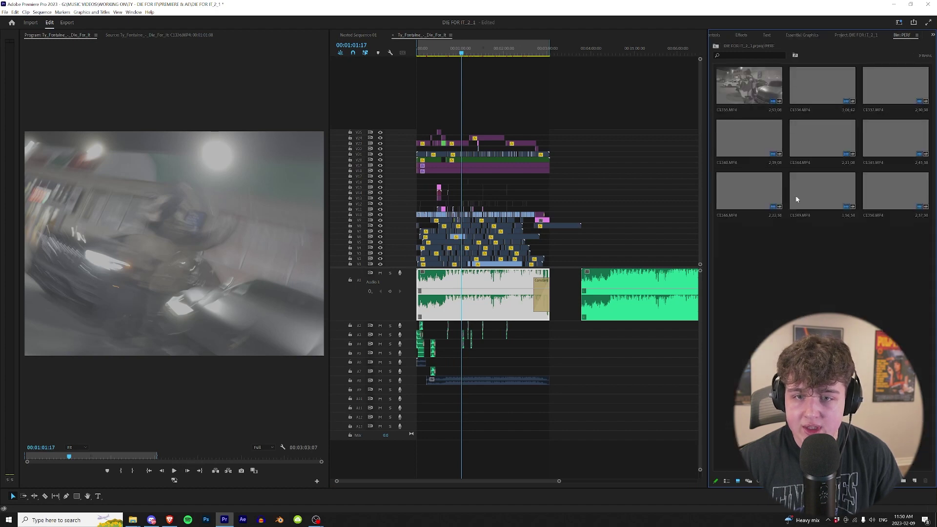
drag(750, 142, 600, 261)
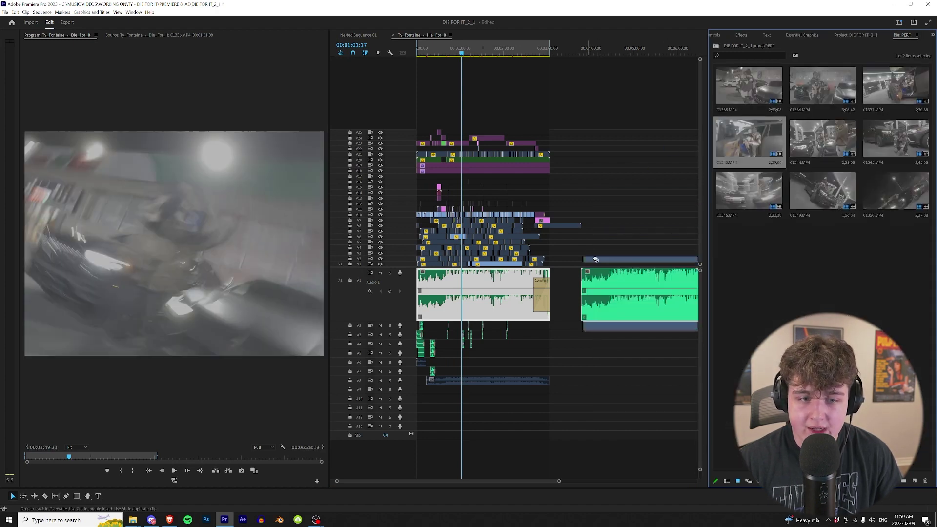
key(minus)
Step: Preview the performance clip around 00:05:02 and select it together with the duplicated song
click(623, 277)
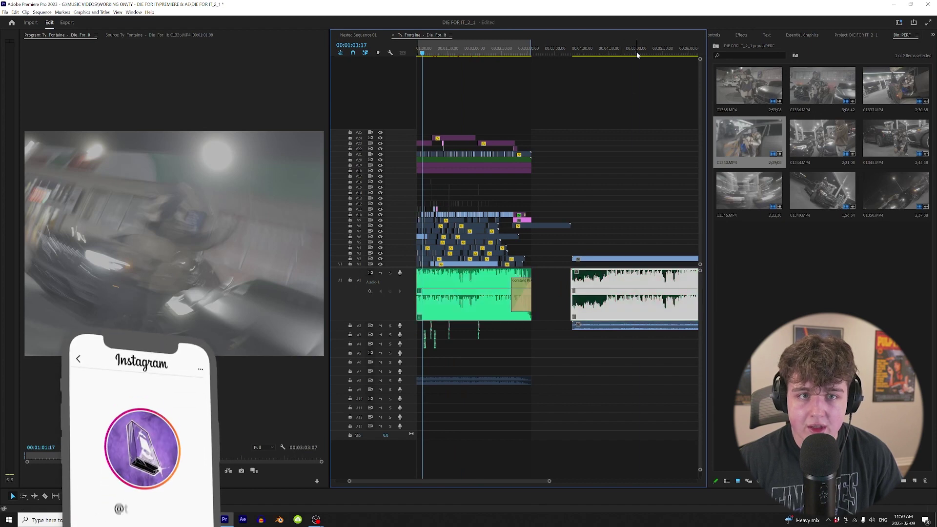
click(636, 50)
key(shift+e)
click(644, 259)
key(equal)
key(space)
click(633, 277)
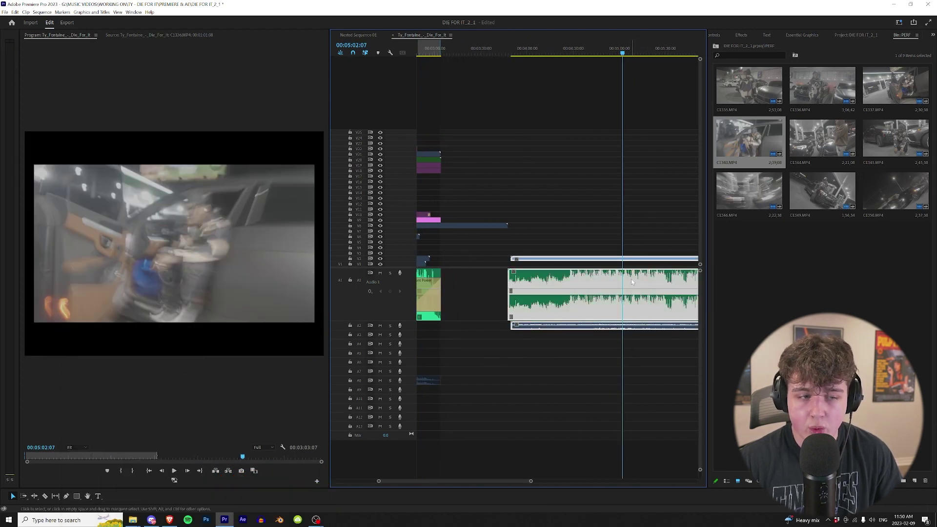
Step: Target tracks V1 and A1 to synchronize the selected clips by audio with Mix Down, and trim the performance clip's start to the song's start
right_click(632, 279)
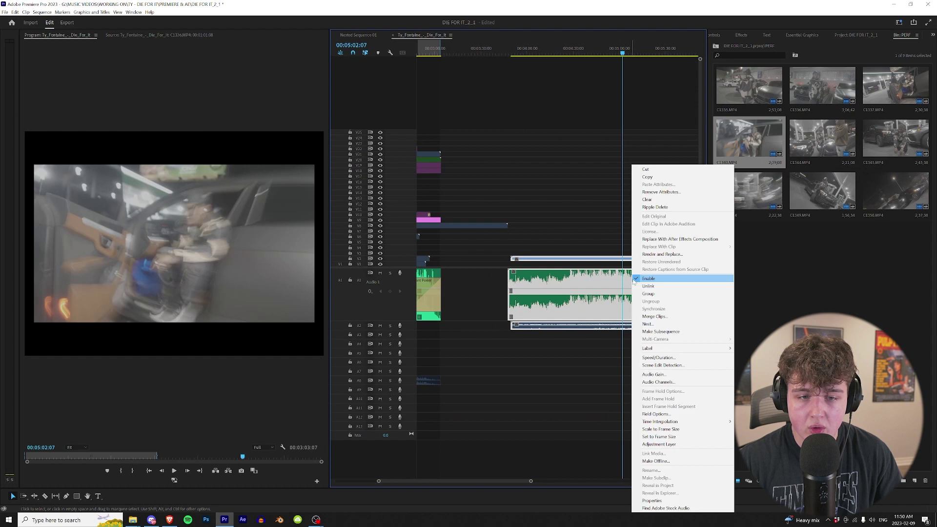
click(360, 264)
click(361, 285)
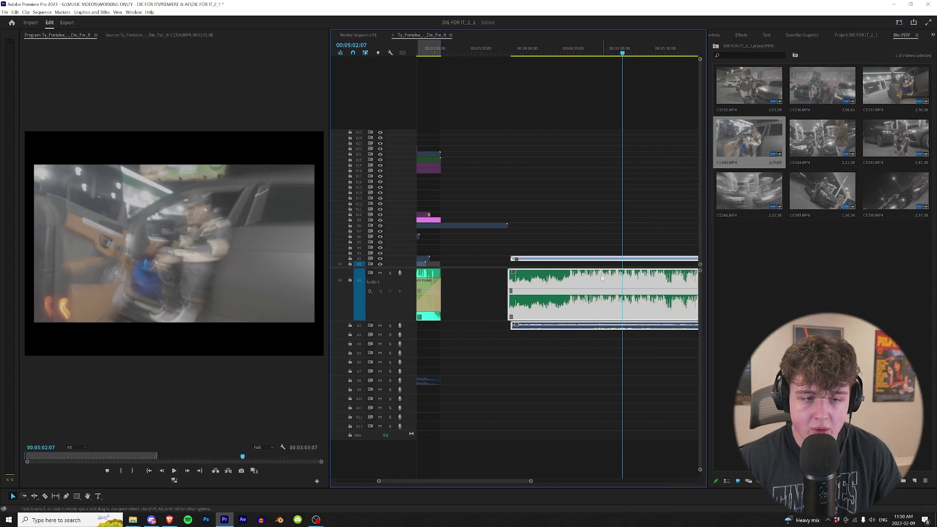
right_click(594, 291)
click(610, 307)
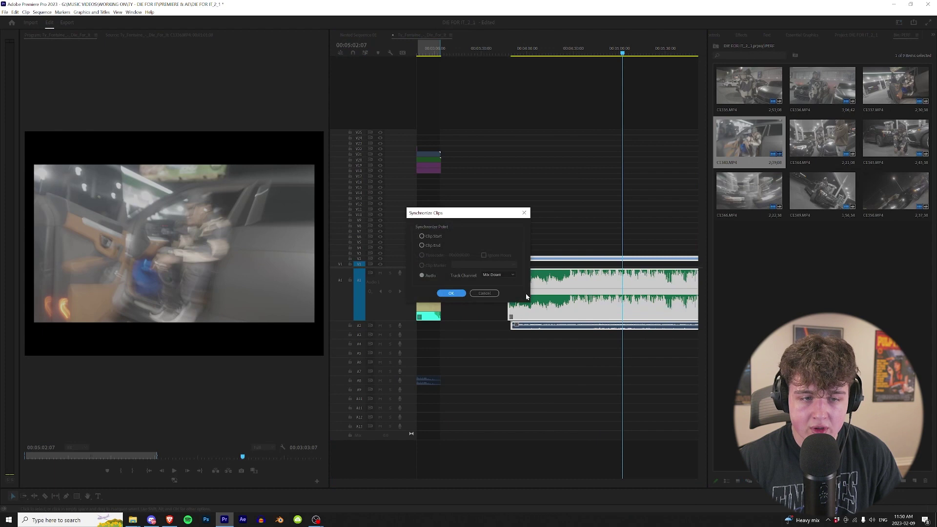
click(452, 294)
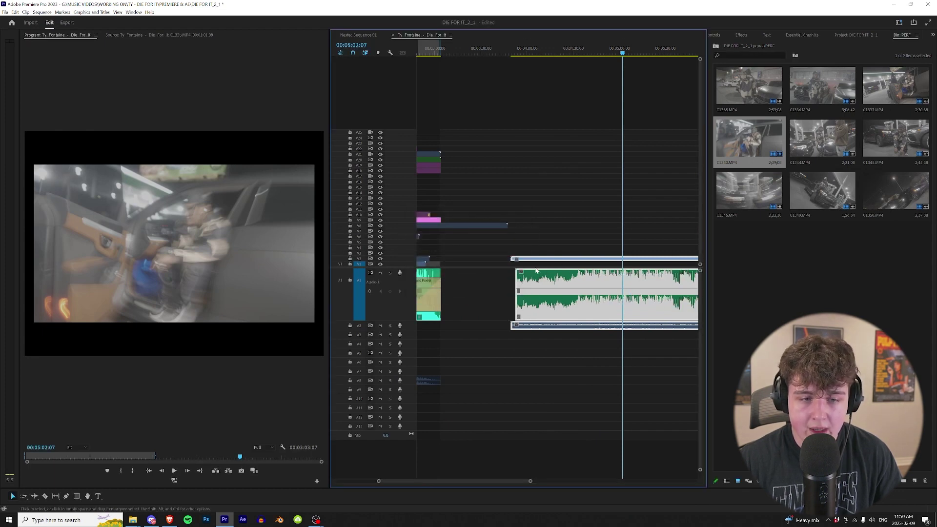
click(532, 254)
drag(511, 259, 516, 259)
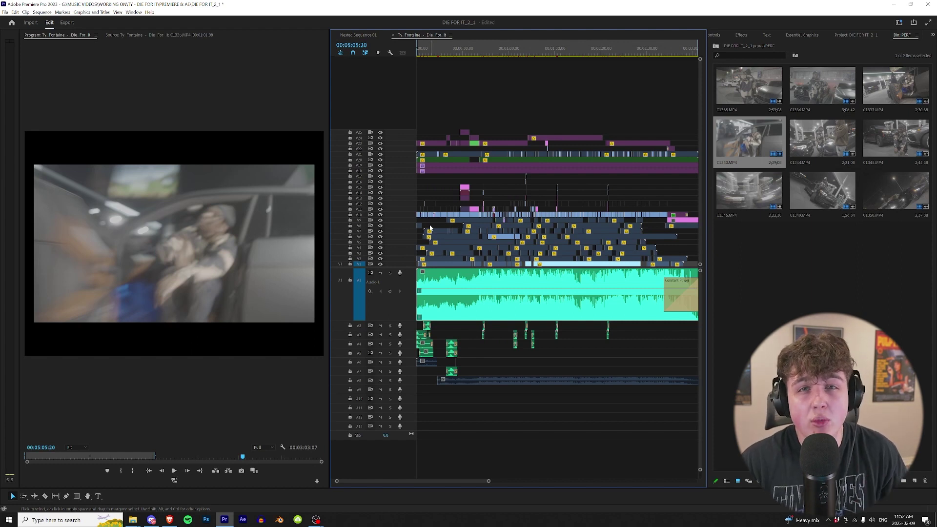
Step: Play the opening of the music video from 00:00:06:00
scroll(440, 229, up, 2)
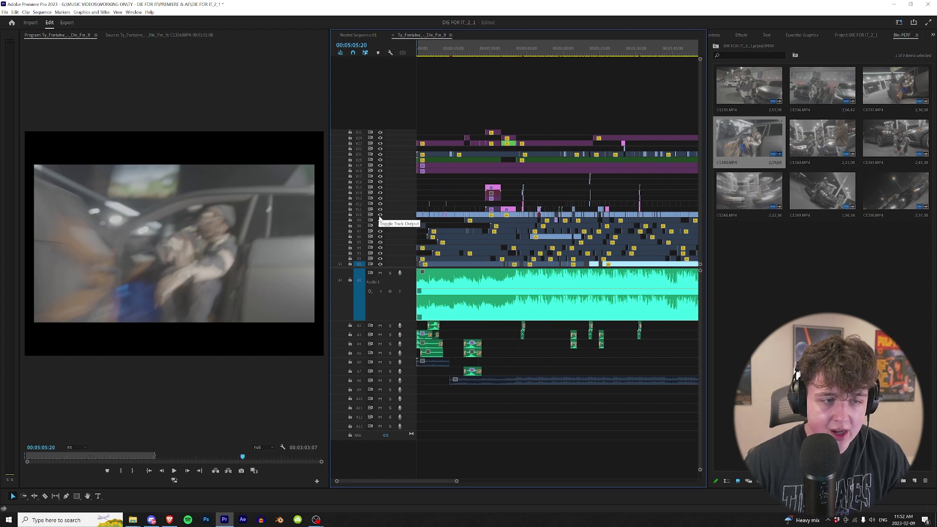
drag(427, 54, 432, 52)
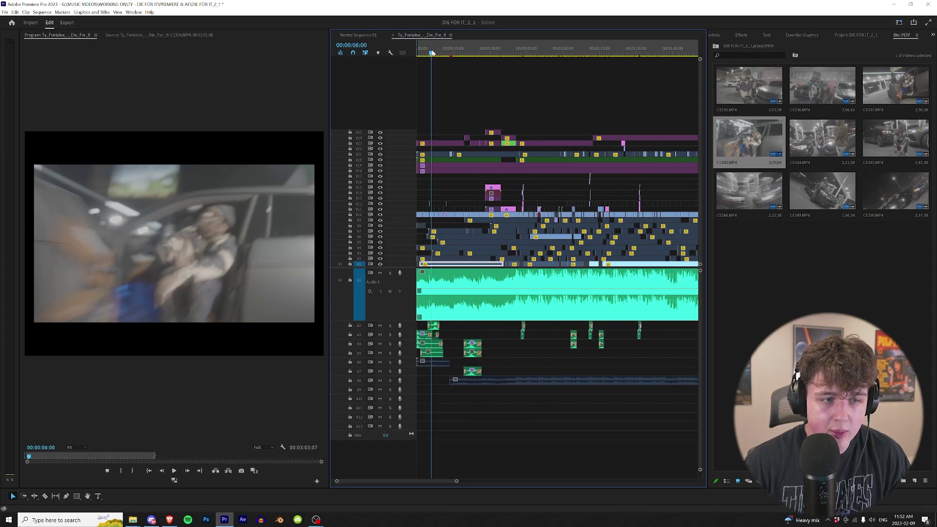
key(space)
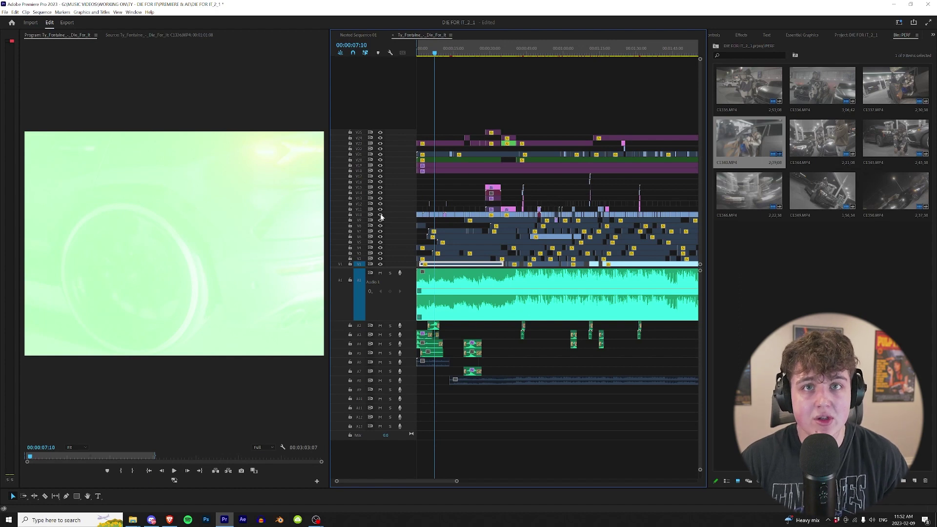
Step: Select every clip on track V10 across the whole edit and toggle them off and on
key(backslash)
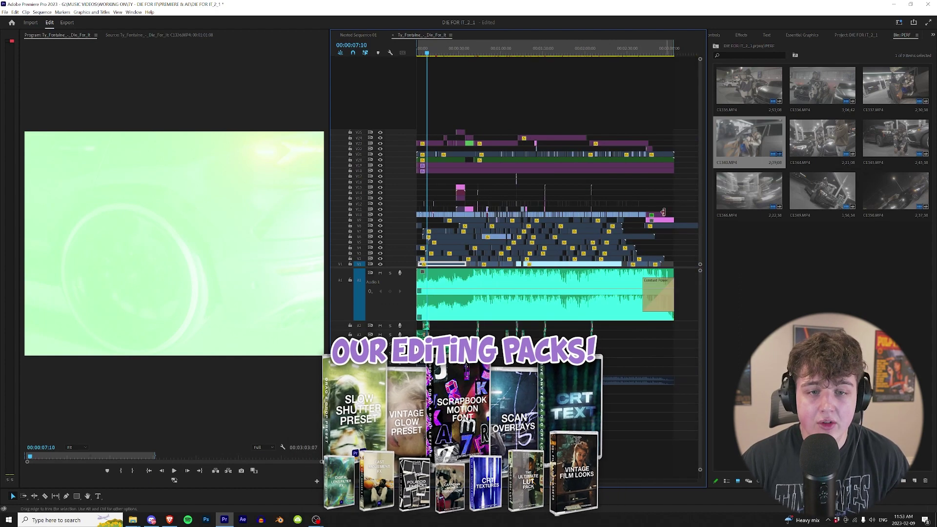
drag(662, 214, 414, 213)
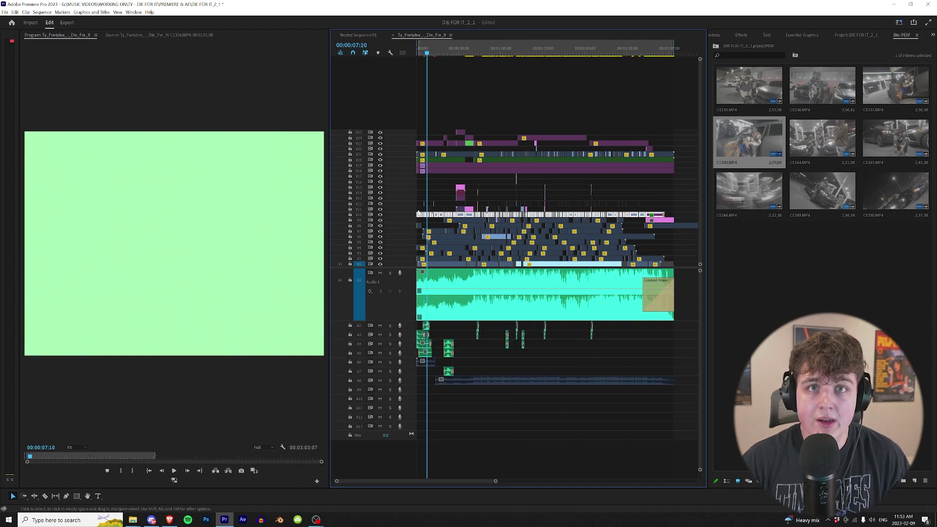
Step: Find the clip Enable command in the keyboard shortcut settings, assign it the shortcut E, and deselect the timeline clips
click(25, 12)
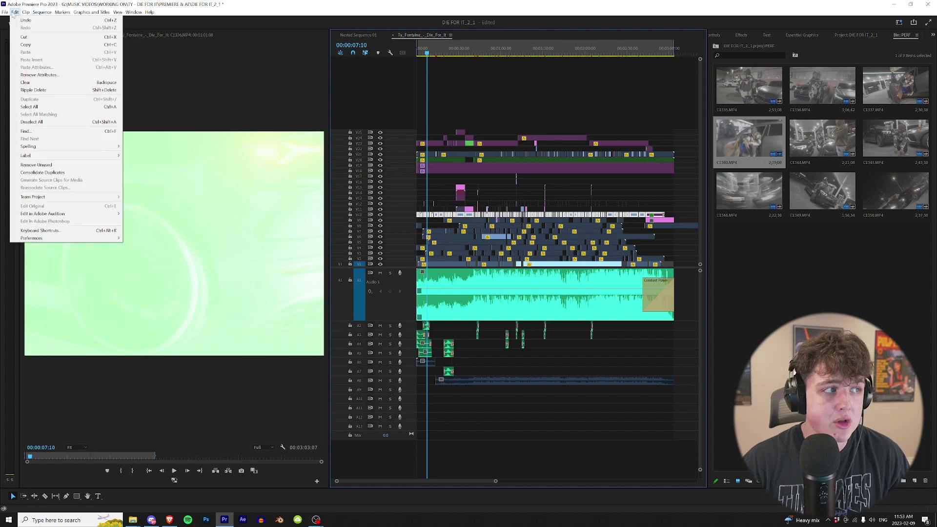
click(53, 230)
text(enable)
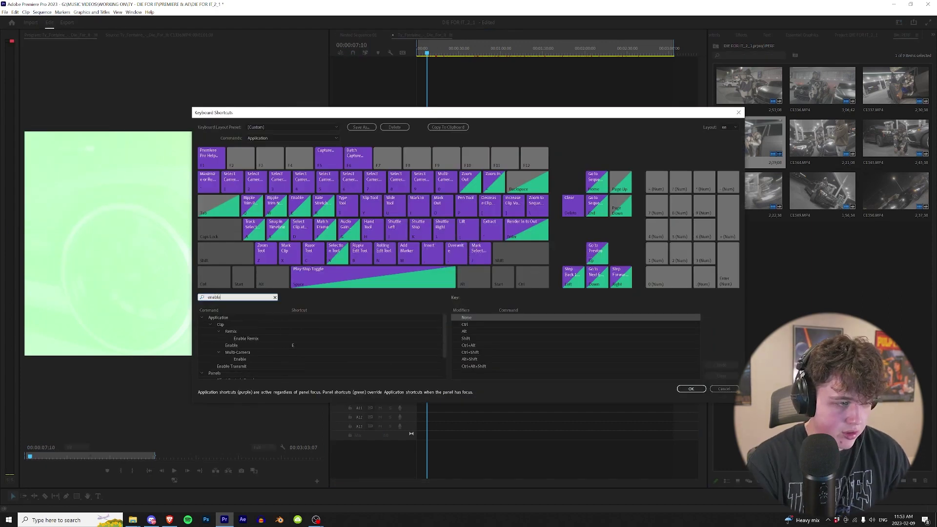
click(273, 346)
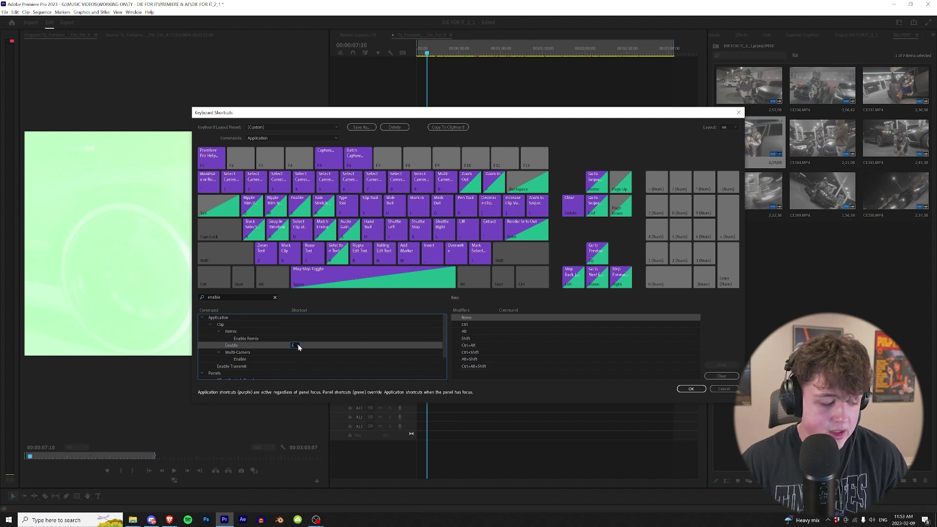
key(e)
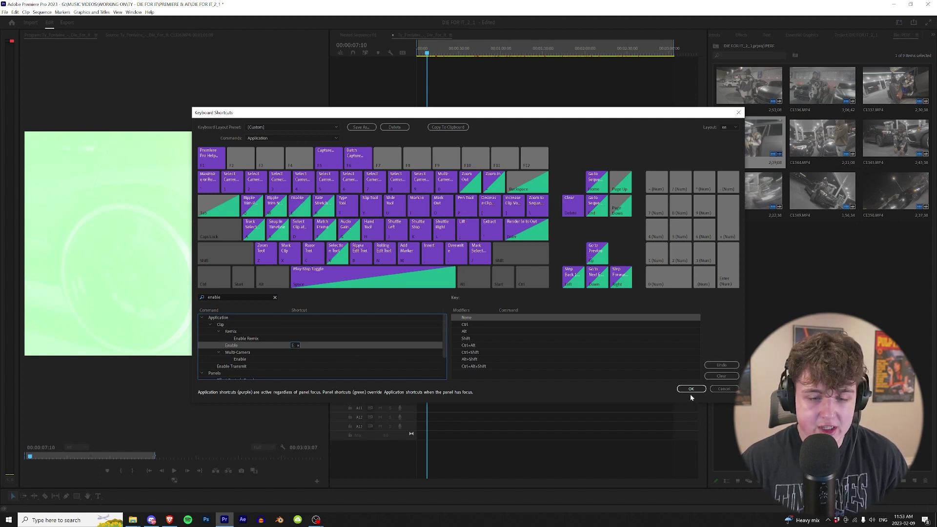
click(691, 389)
click(667, 200)
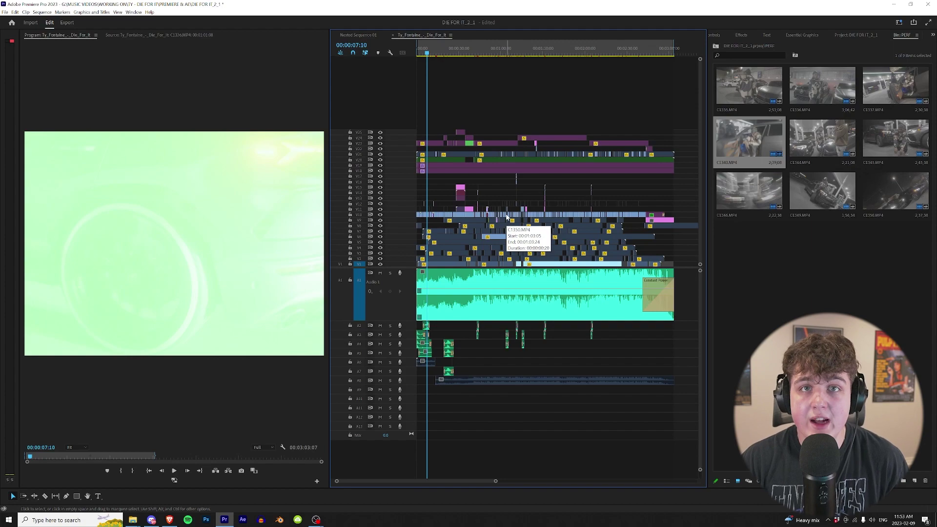